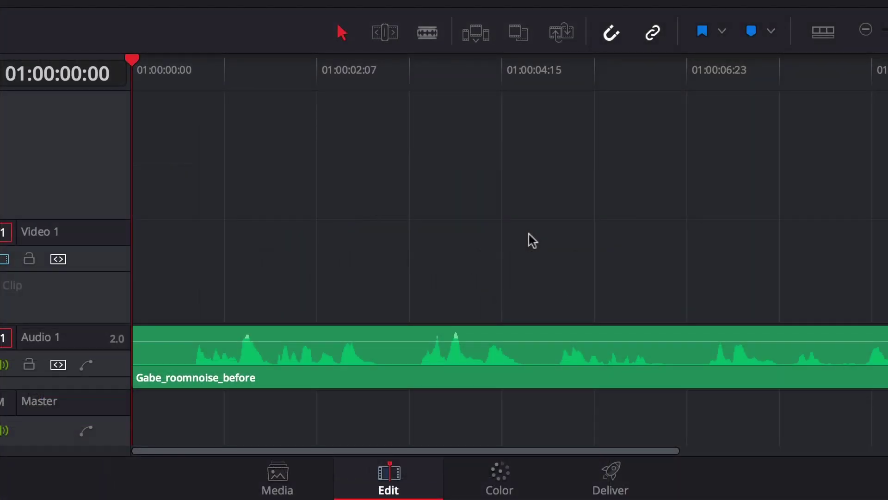
- Play the clip to hear the room noise, then drop CrumplePop AudioDenoise AU onto it
key(space)
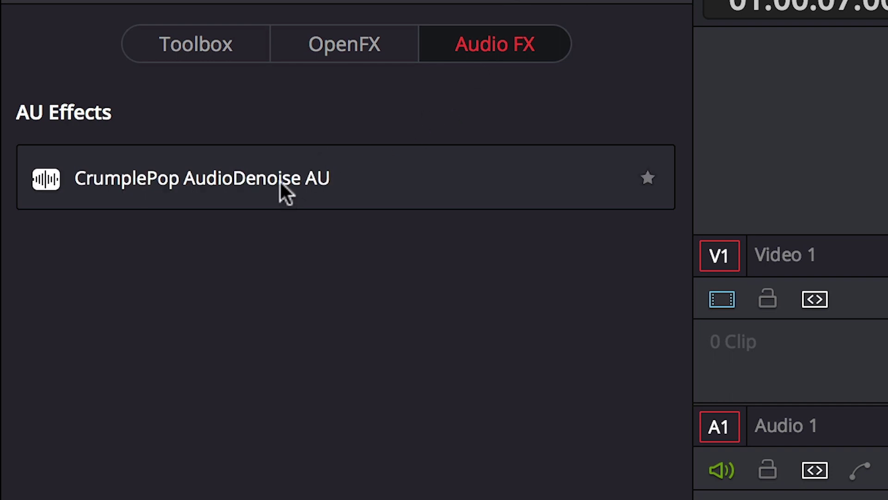
drag(281, 185, 119, 346)
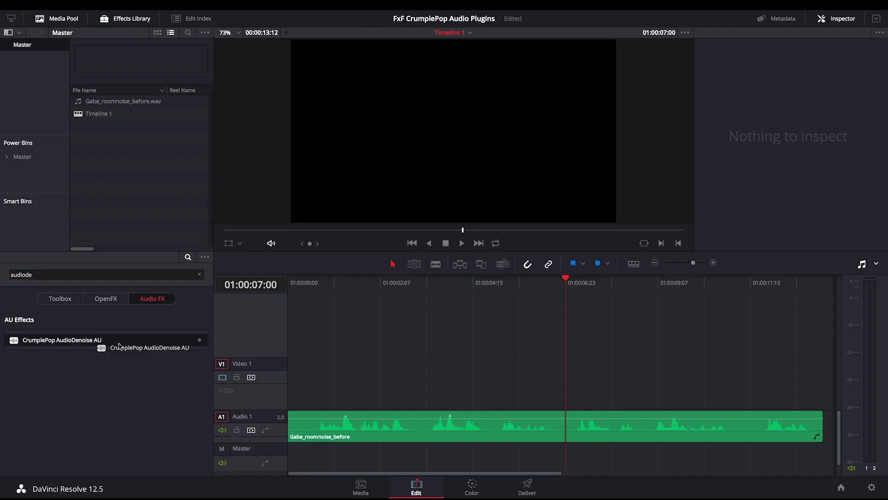
drag(392, 389, 410, 426)
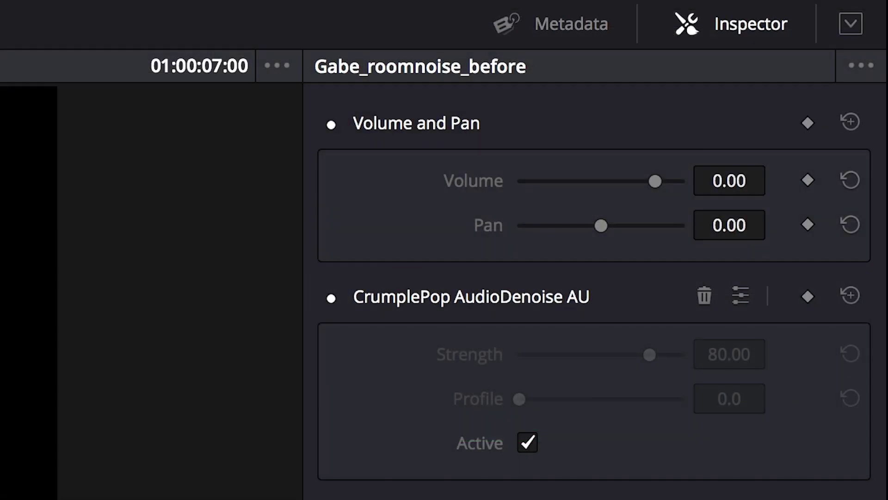
- Open the AudioDenoise plugin window and run a first denoise pass
click(736, 287)
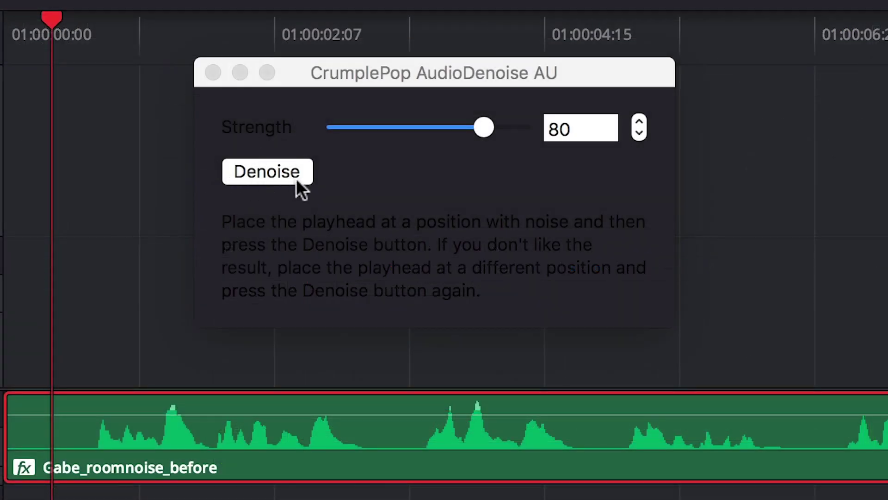
click(298, 175)
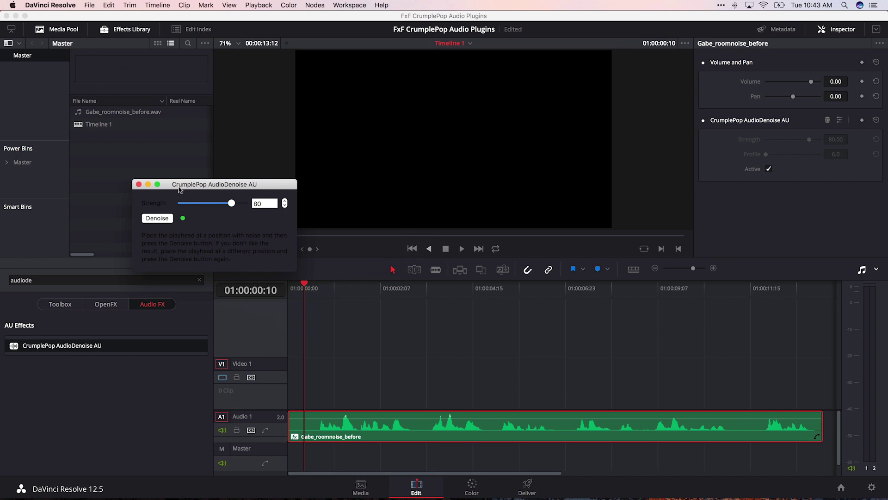
drag(180, 190, 142, 191)
- Re-run the denoise from a noisy spot near 01:00:07 and set strength to 95.2
drag(311, 283, 284, 291)
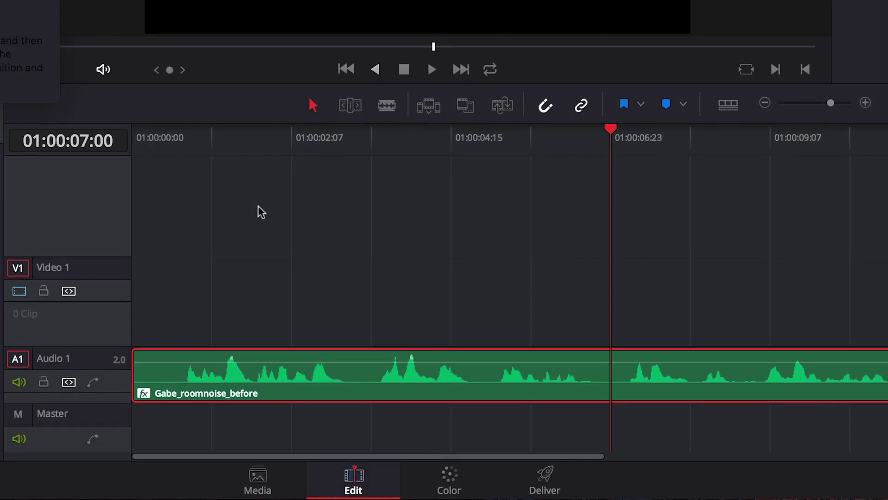
drag(646, 160, 620, 167)
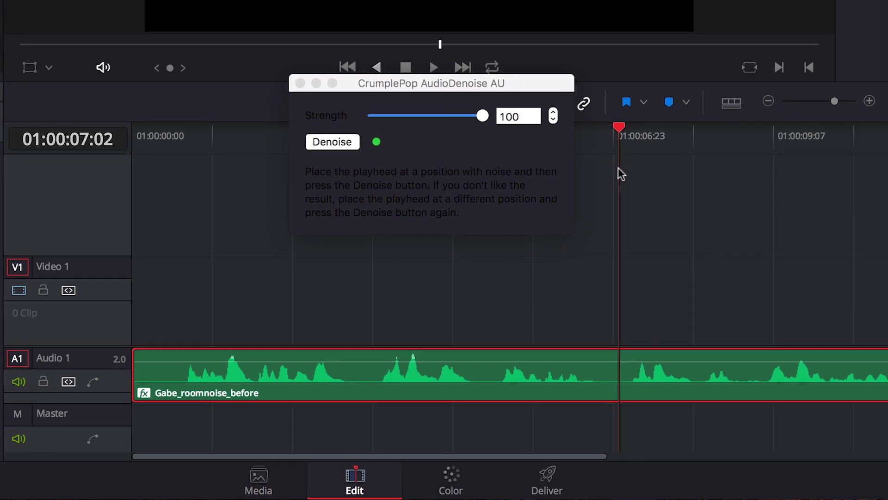
click(320, 140)
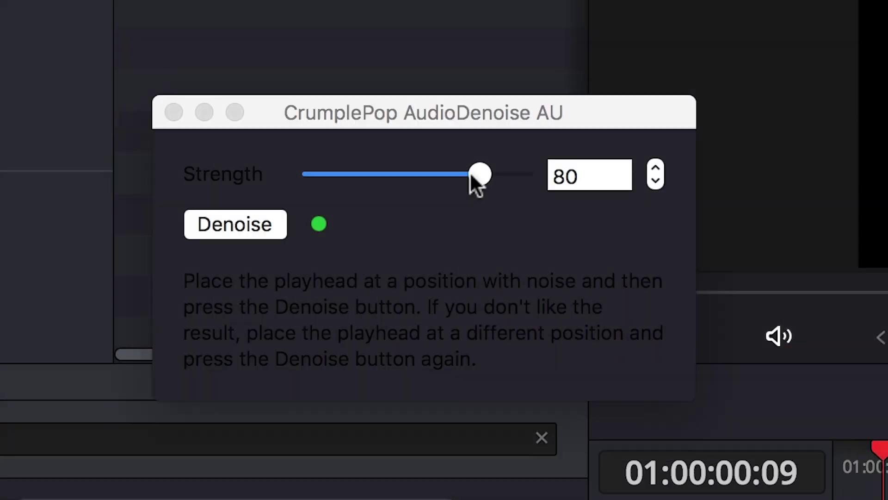
mouse_move(470, 172)
mouse_down()
mouse_move(281, 172)
mouse_move(513, 171)
mouse_up()
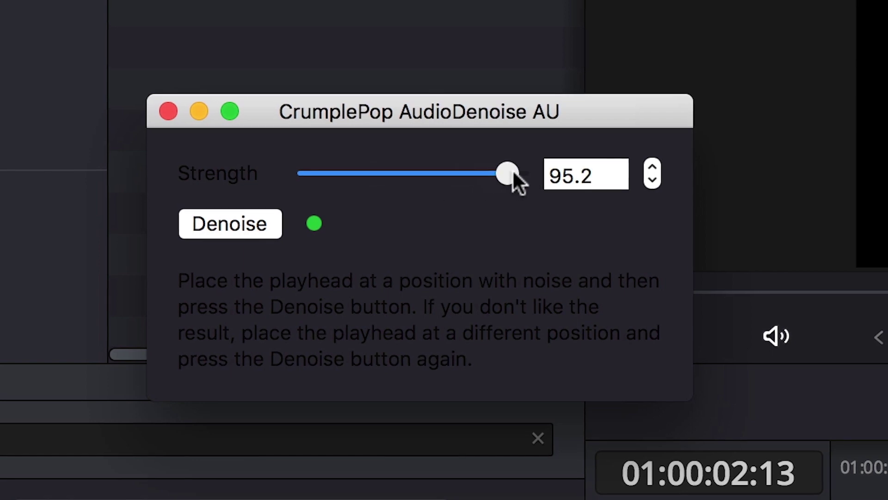